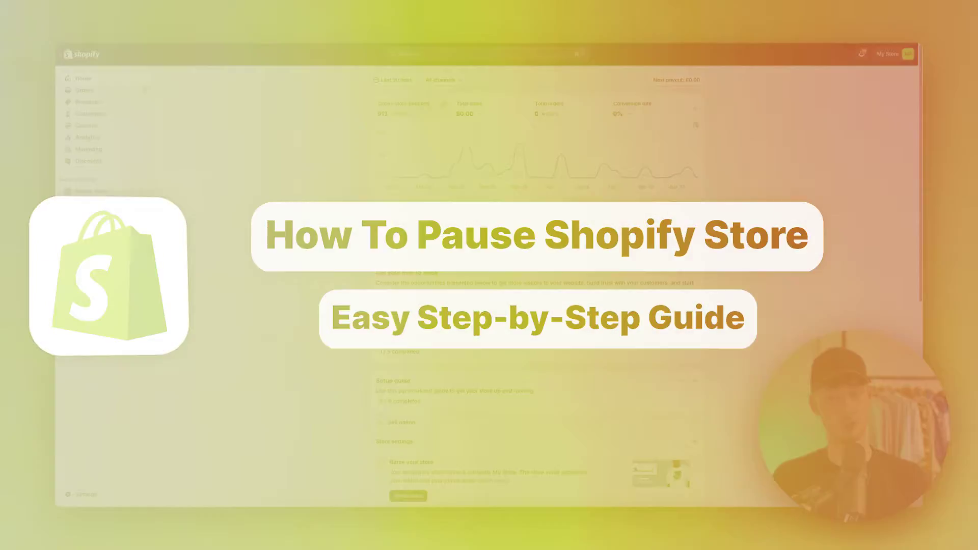
pyautogui.scroll(-5, 504, 268)
pyautogui.scroll(1, 533, 299)
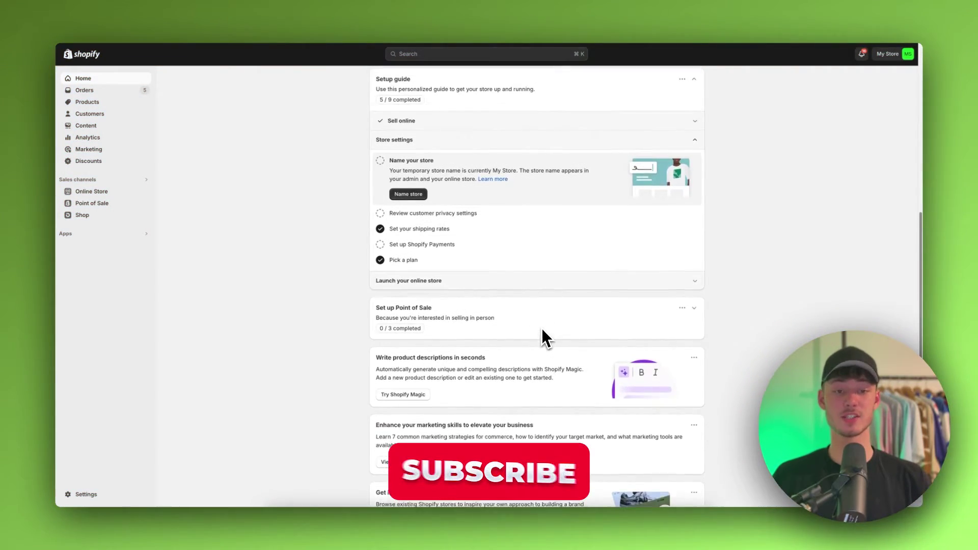
pyautogui.scroll(4, 541, 336)
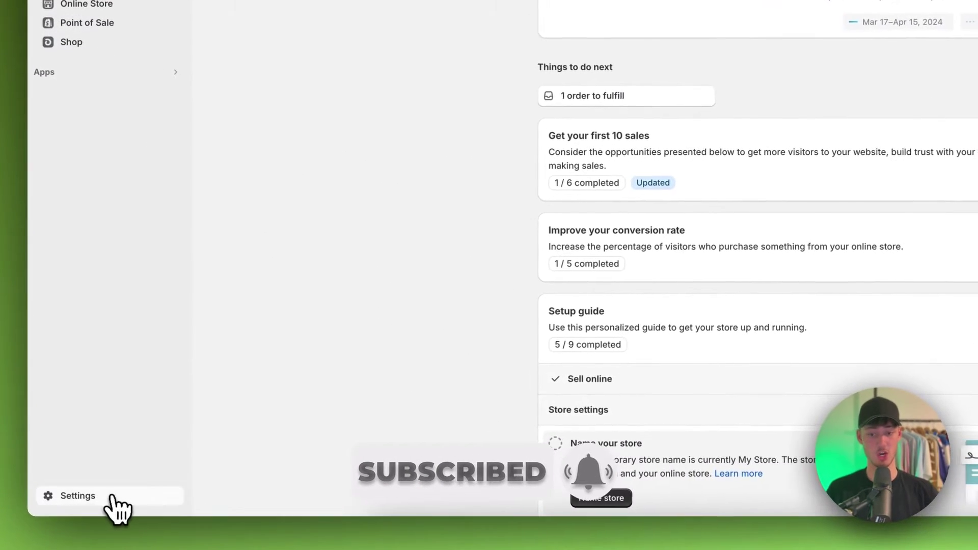
# - Open Settings, go to Plan, and highlight the Plan details heading
pyautogui.click(111, 497)
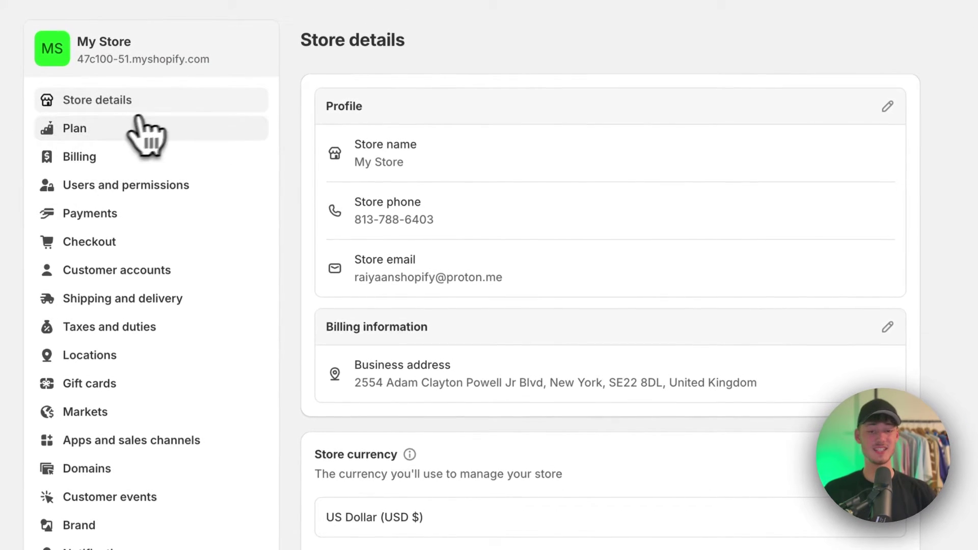
pyautogui.click(97, 132)
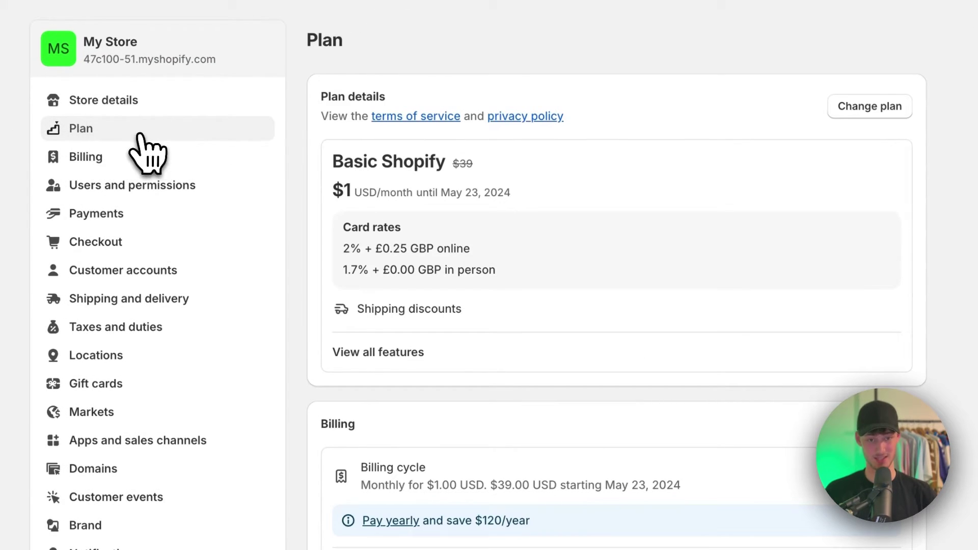
pyautogui.moveTo(322, 103); pyautogui.dragTo(437, 101)
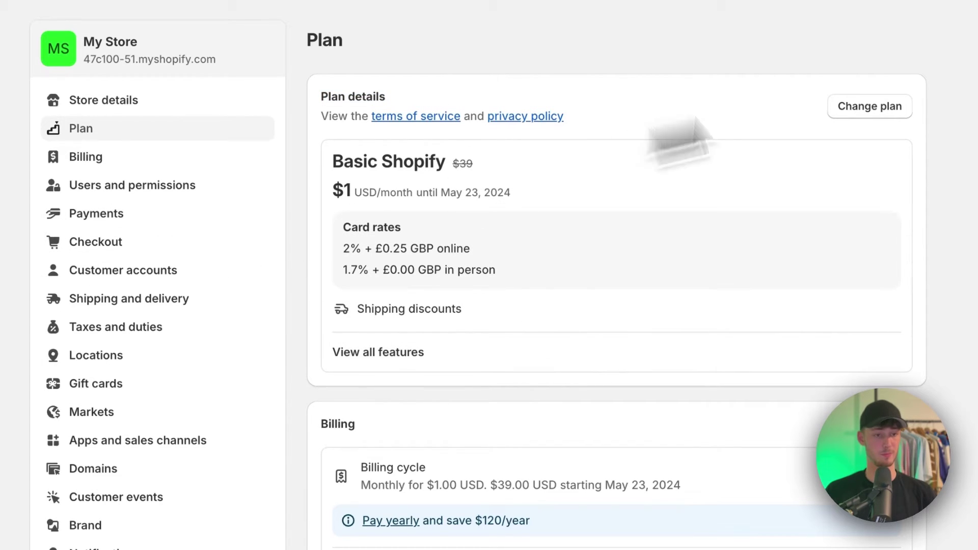
pyautogui.click(870, 107)
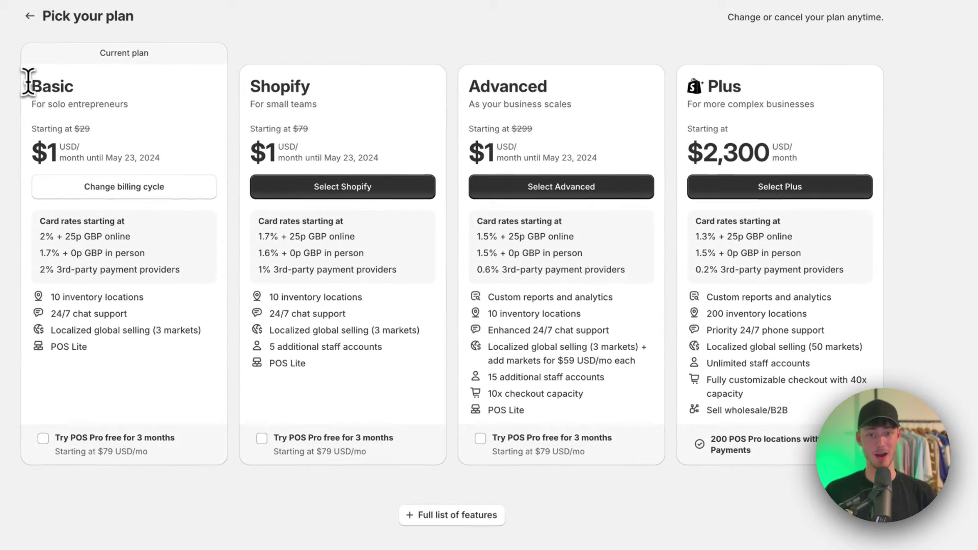
pyautogui.moveTo(28, 82); pyautogui.dragTo(134, 127)
pyautogui.click(134, 128)
pyautogui.moveTo(29, 78); pyautogui.dragTo(71, 110)
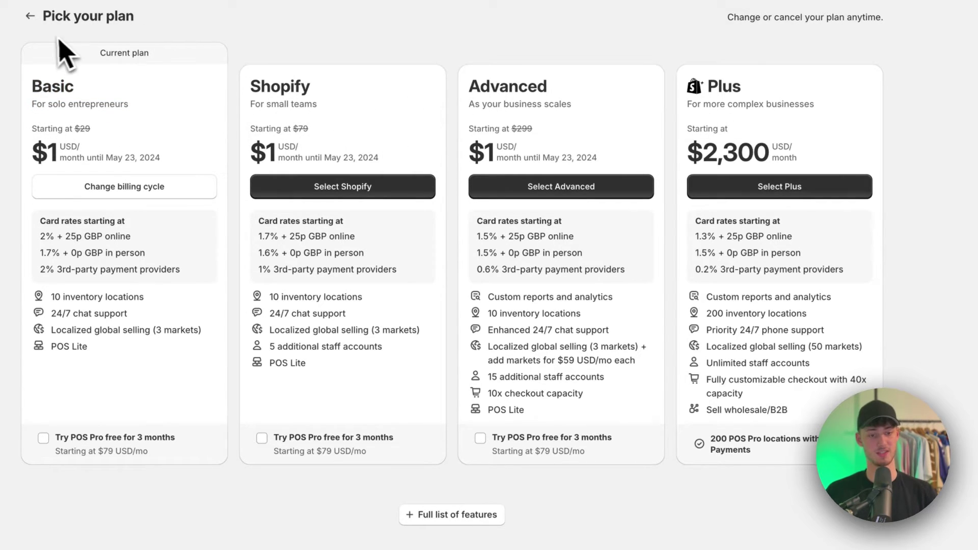
# - Return to the Plan settings page and bring up the Deactivate store options
pyautogui.click(29, 18)
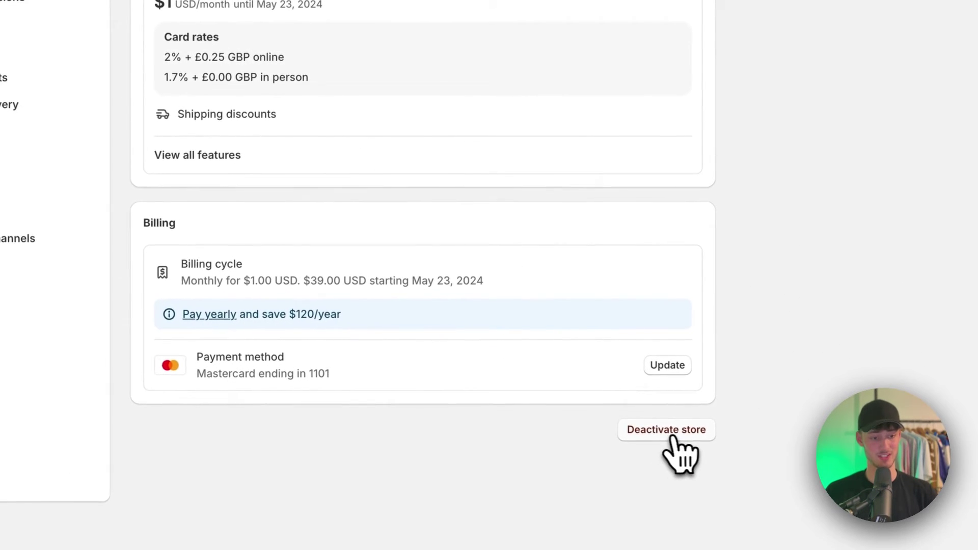
pyautogui.click(688, 440)
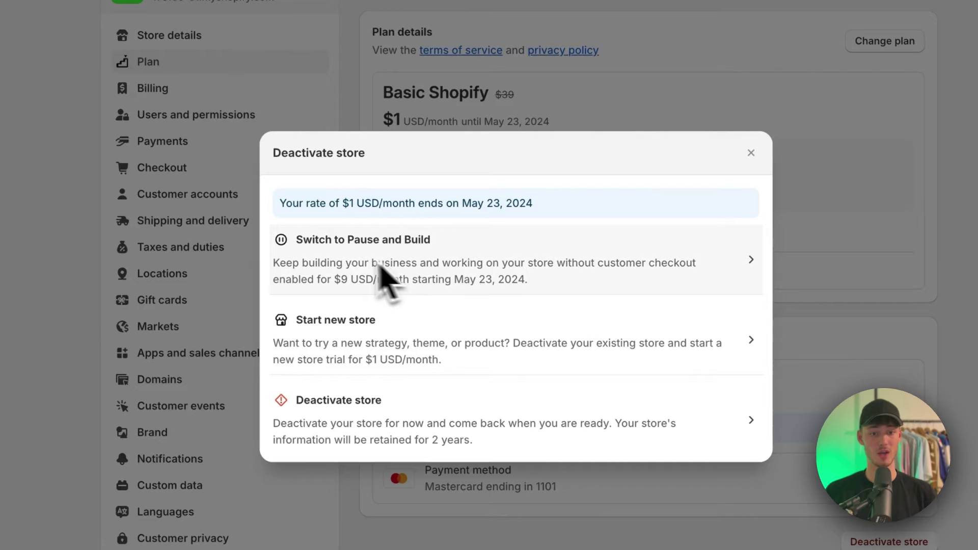